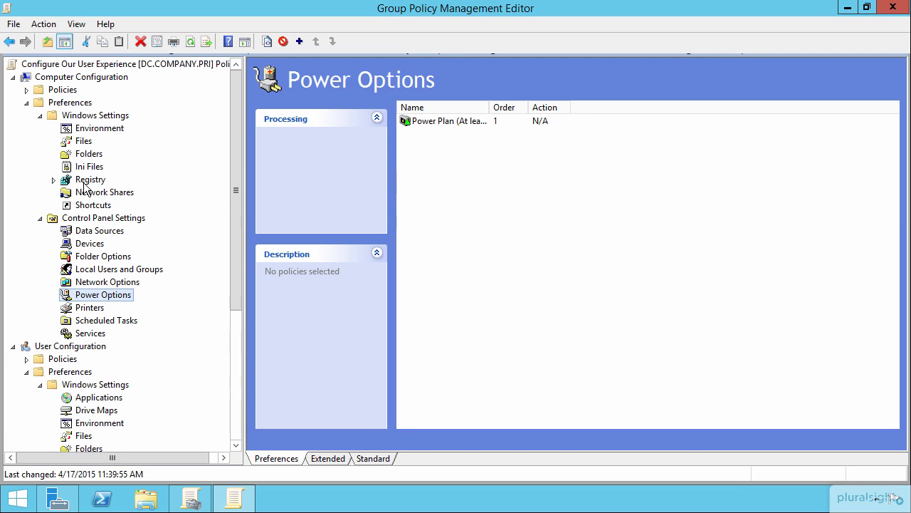
- View the Registry preference items under both Computer Configuration and User Configuration Windows Settings
click(87, 181)
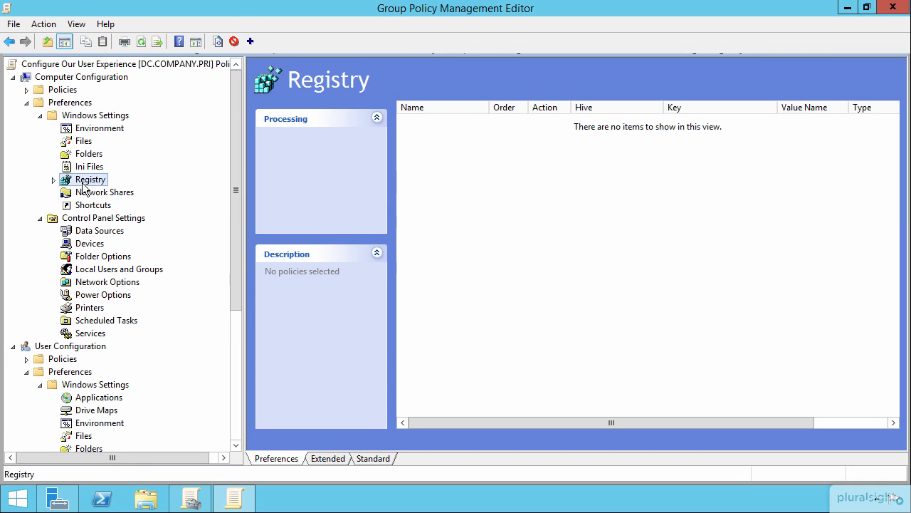
drag(229, 156, 253, 302)
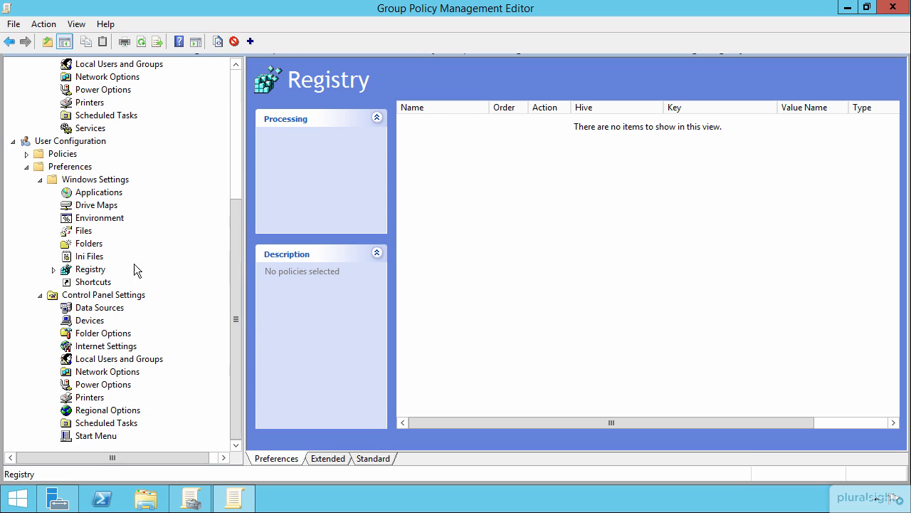
click(90, 269)
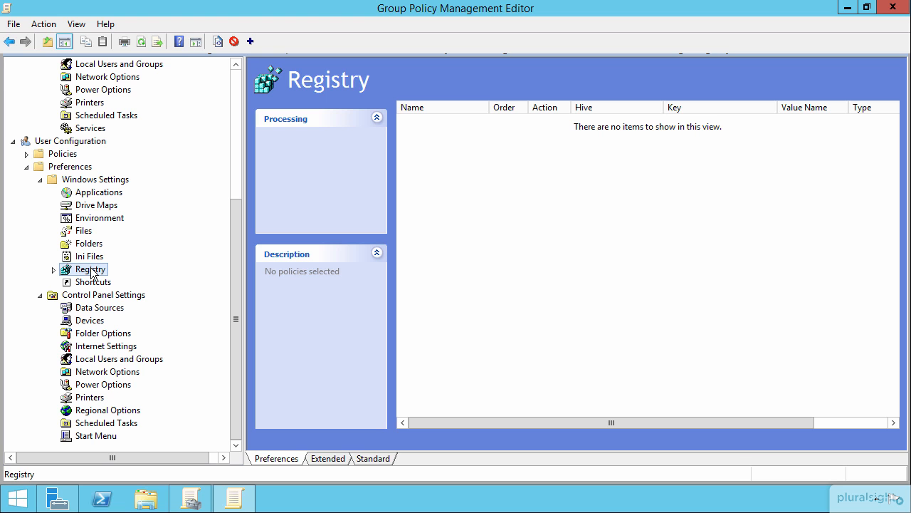
drag(237, 263, 225, 95)
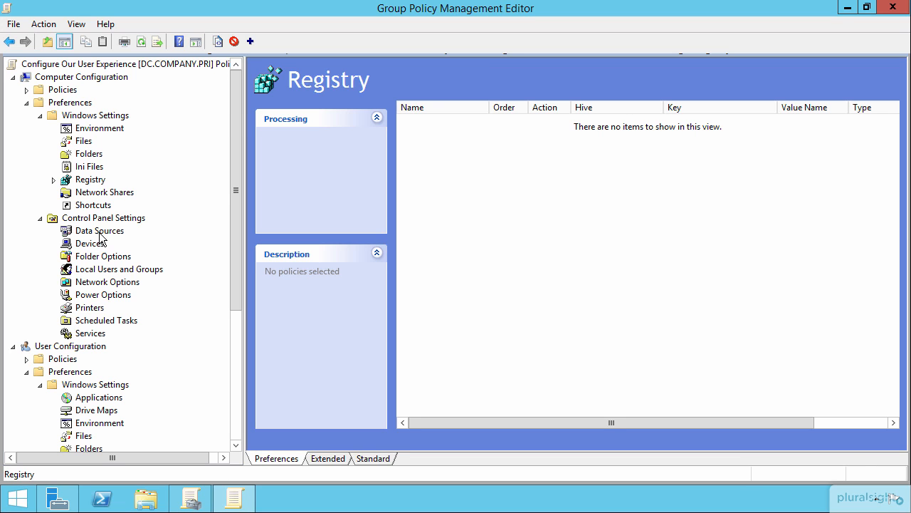
click(93, 181)
right_click(80, 179)
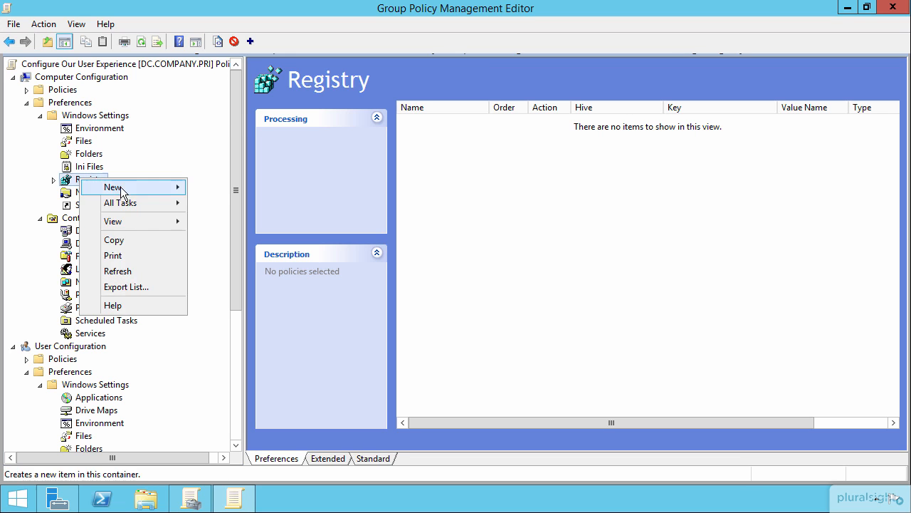
mouse_move(123, 190)
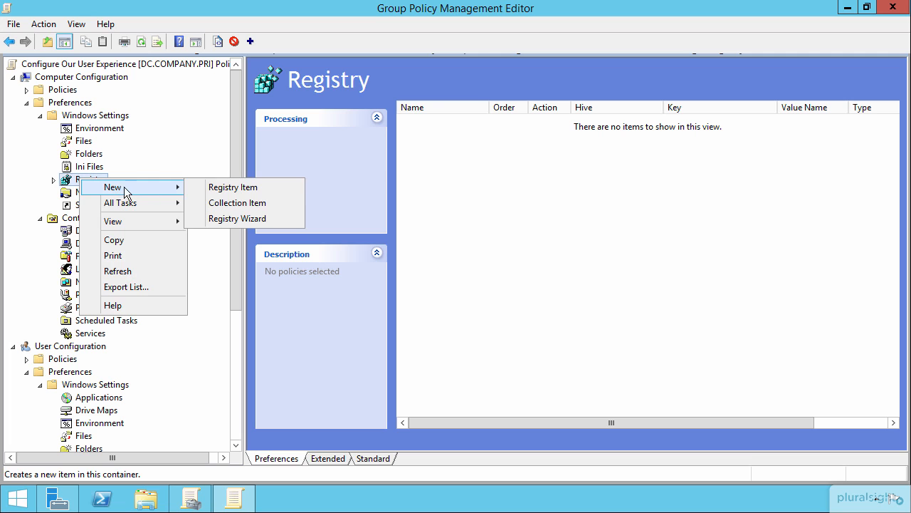
click(229, 188)
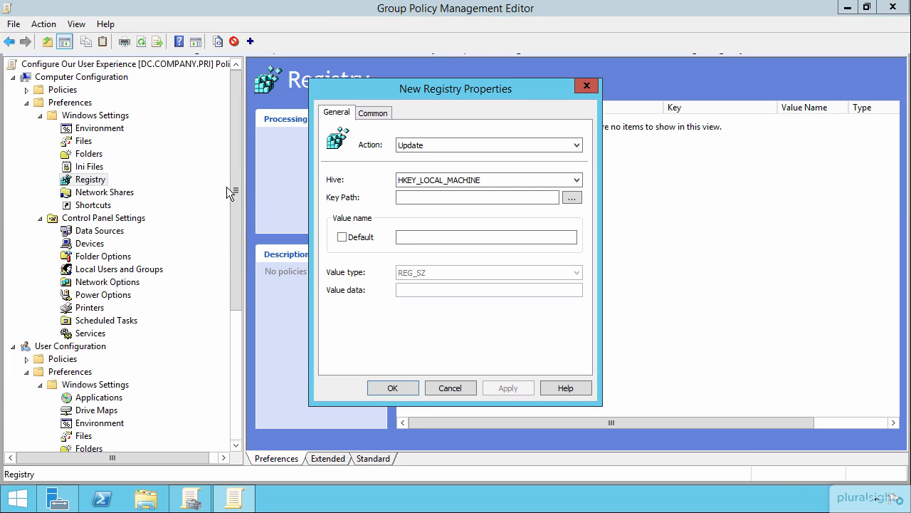
click(415, 179)
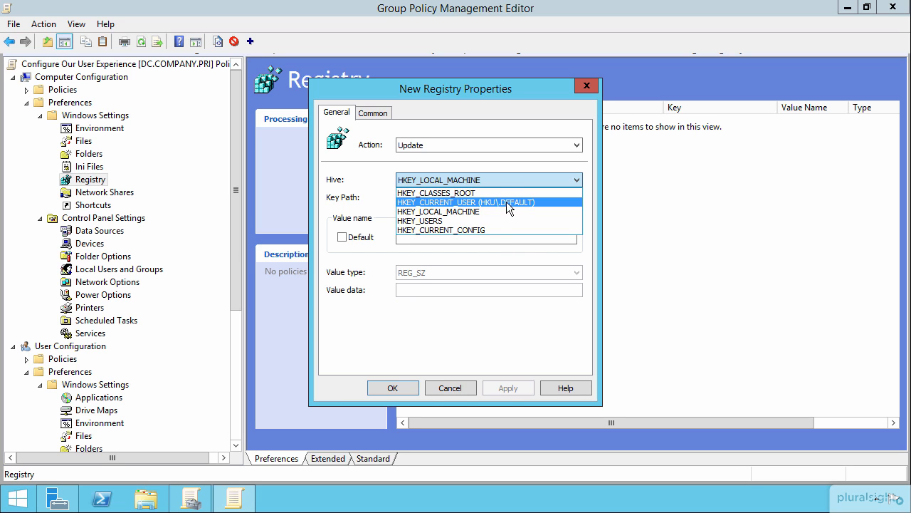
click(450, 388)
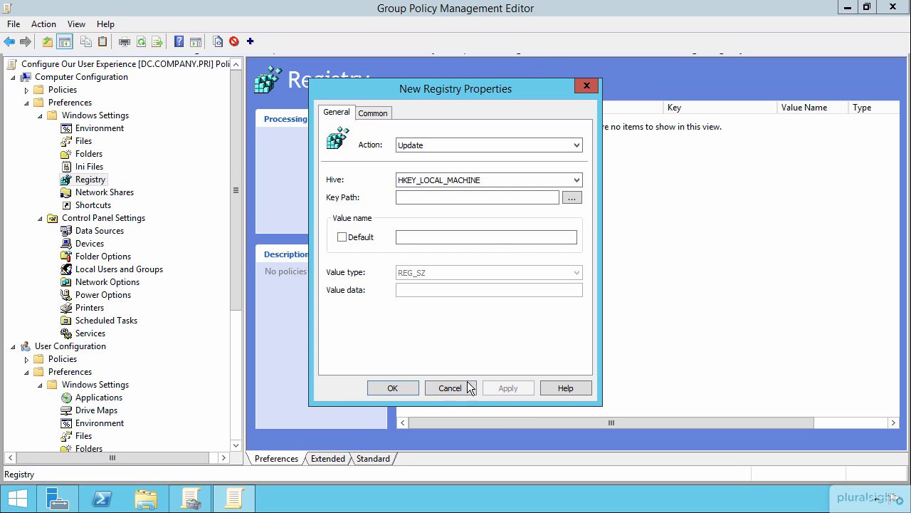
click(454, 387)
- Start a new registry item in the User Configuration Windows Settings preferences and open its hive choices
drag(237, 164, 226, 333)
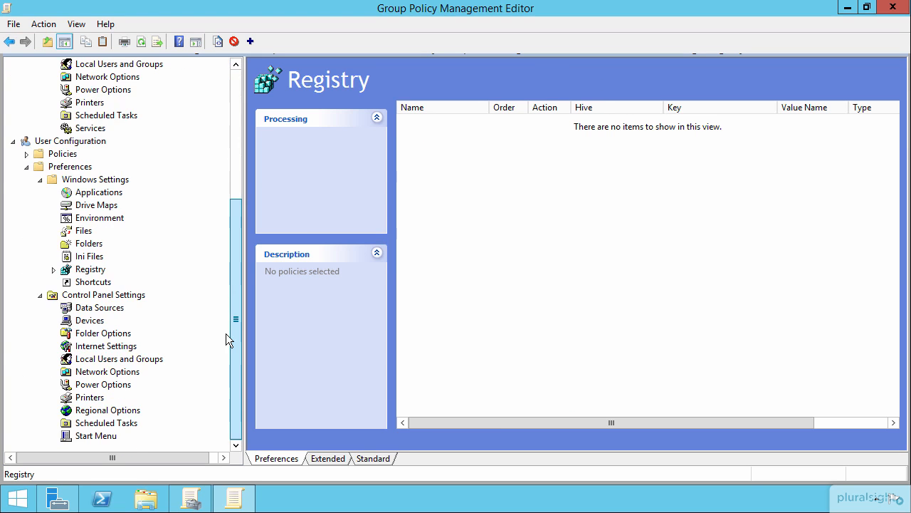
right_click(89, 269)
mouse_move(131, 280)
click(254, 275)
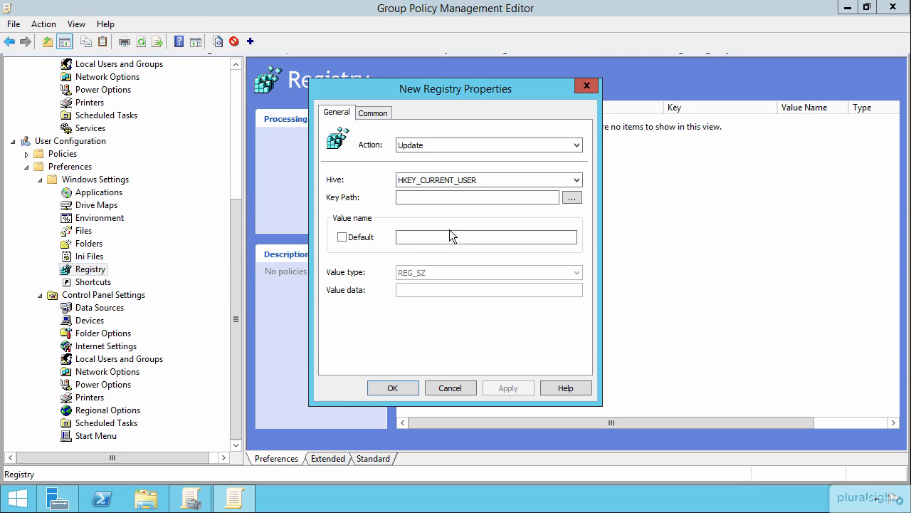
click(461, 182)
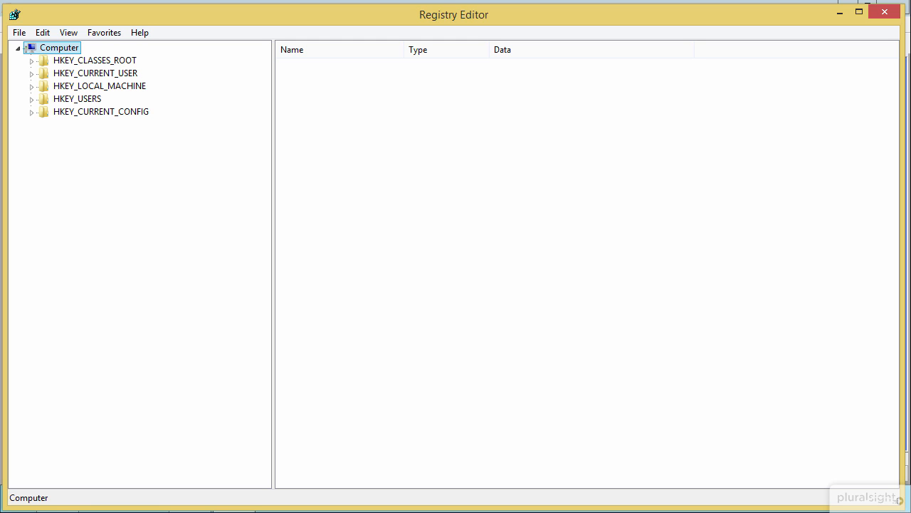
- In Registry Editor, browse to the key HKEY_CURRENT_USER\Software\Adobe\Acrobat Reader\11.0\Originals
click(86, 74)
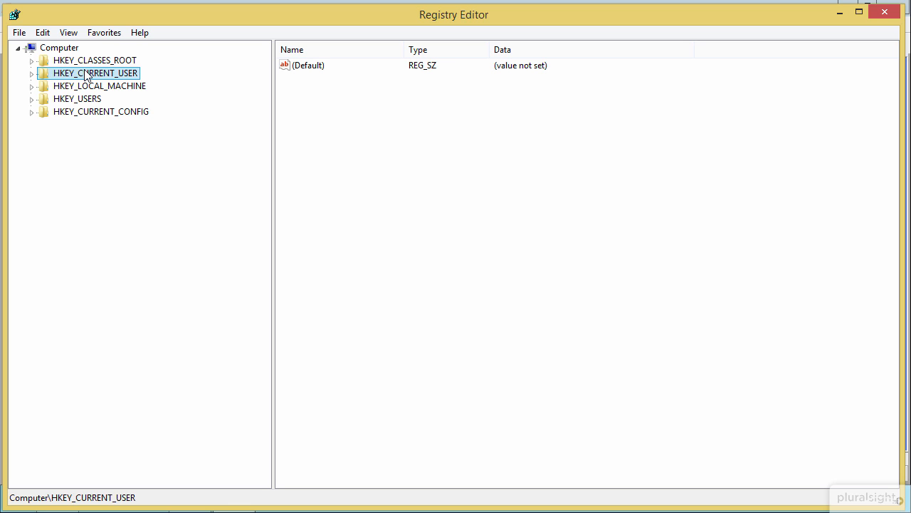
click(32, 73)
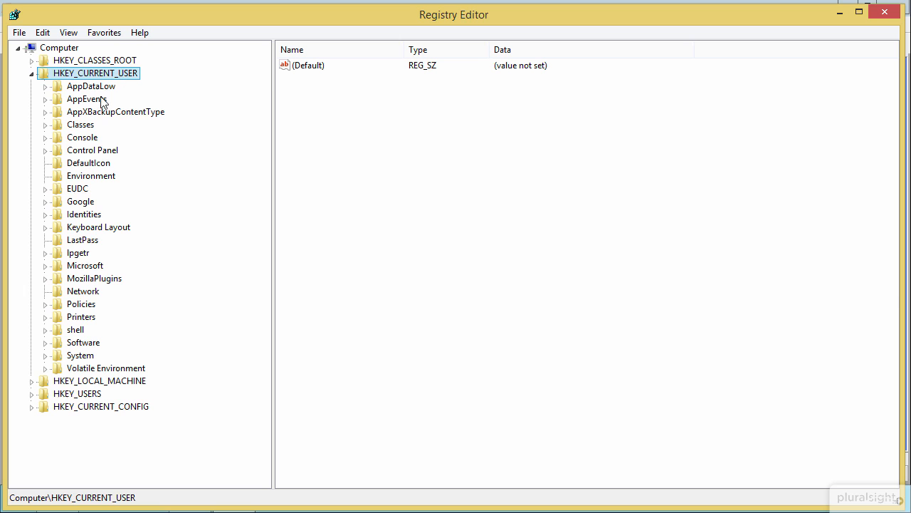
click(45, 343)
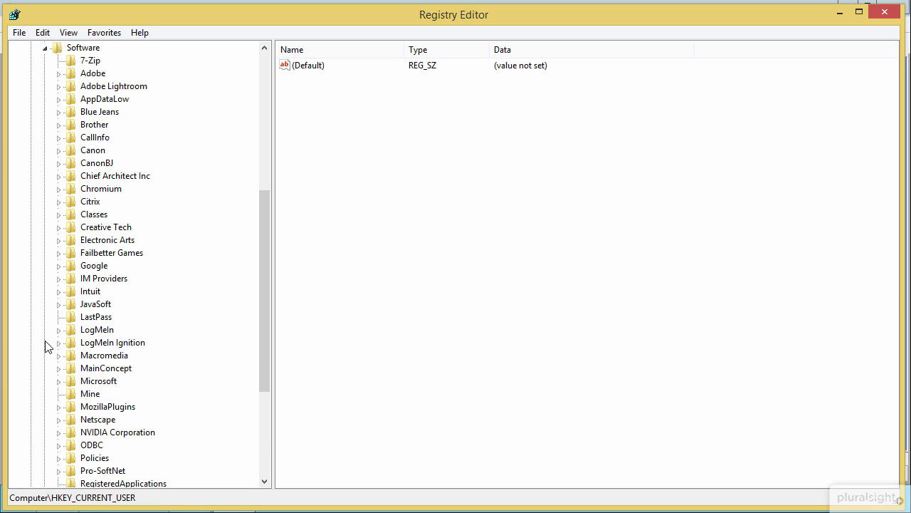
click(58, 73)
click(72, 99)
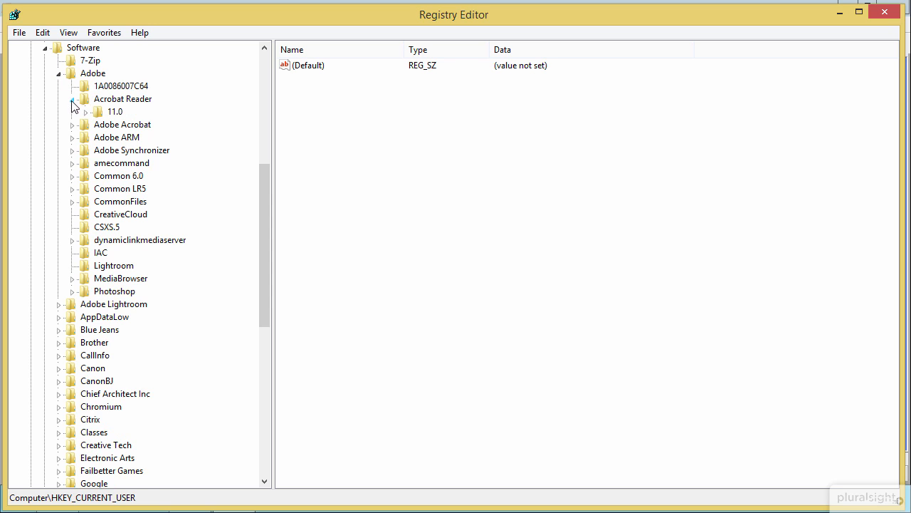
click(85, 112)
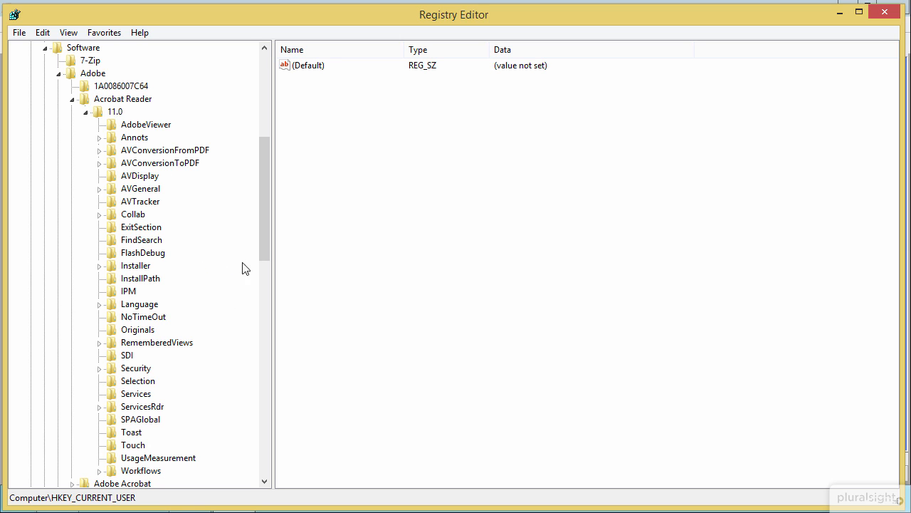
click(143, 330)
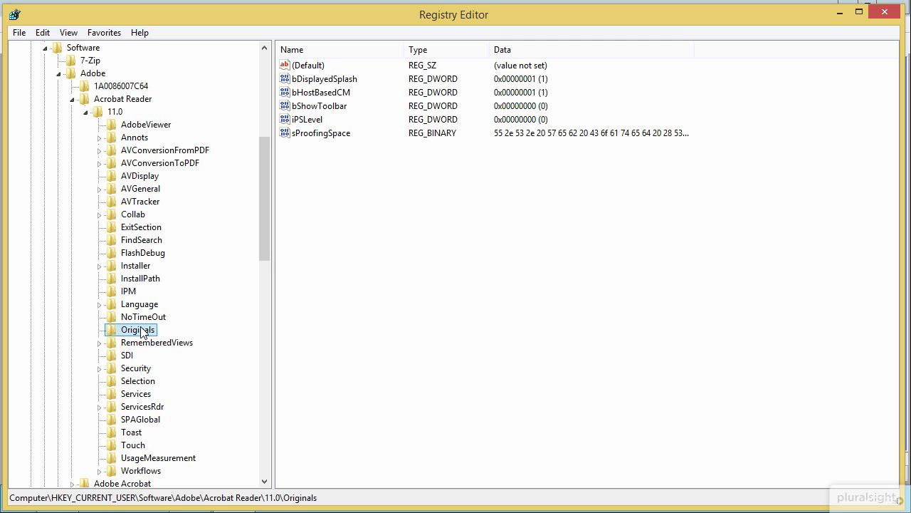
- Inspect the bDisplayedSplash DWORD value in the Originals key and close it without changes
click(325, 80)
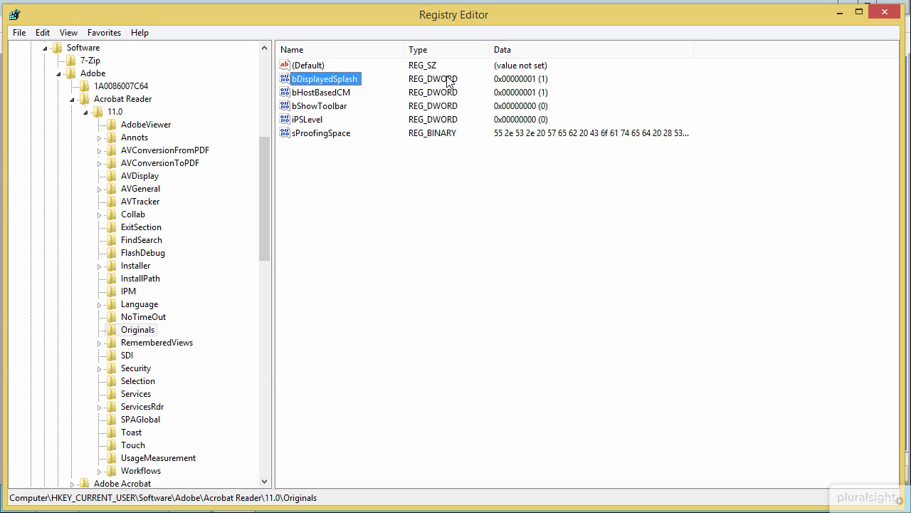
double_click(327, 82)
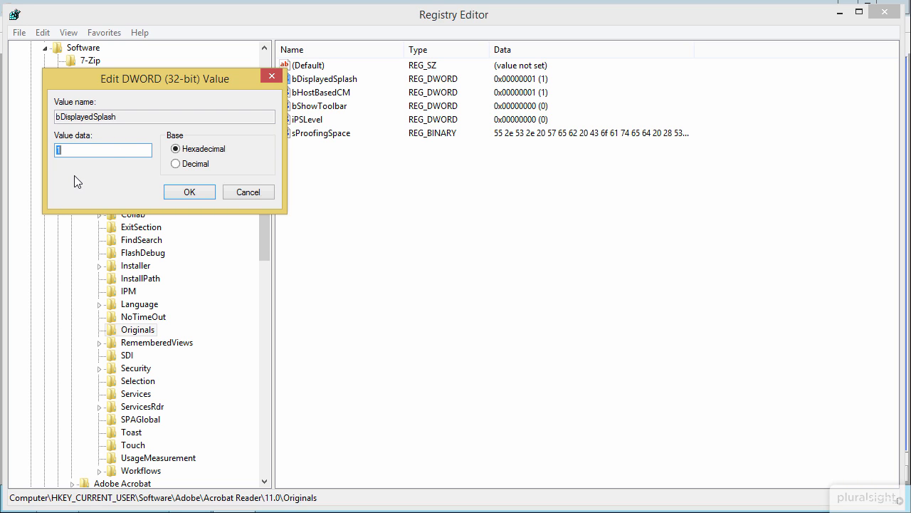
click(244, 195)
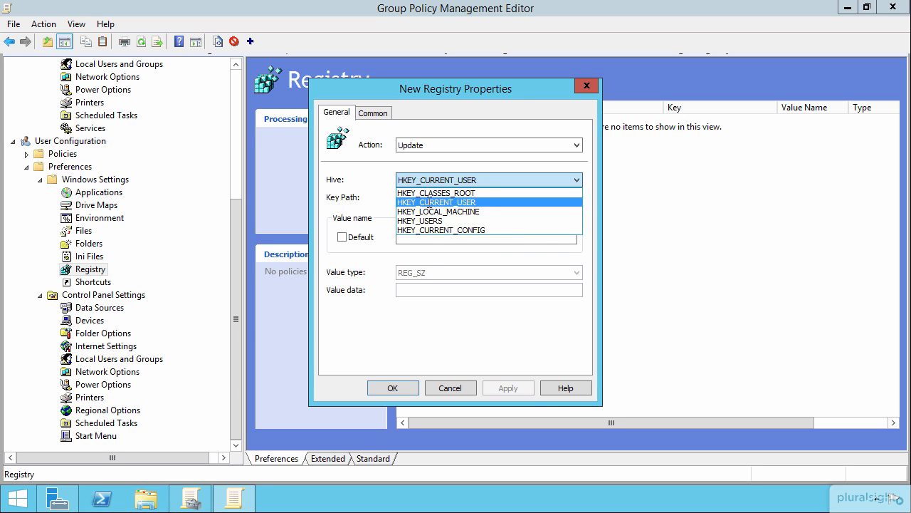
- Back in Group Policy Management Editor, choose the HKEY_CURRENT_USER hive and browse to its Software key as the key path
click(429, 203)
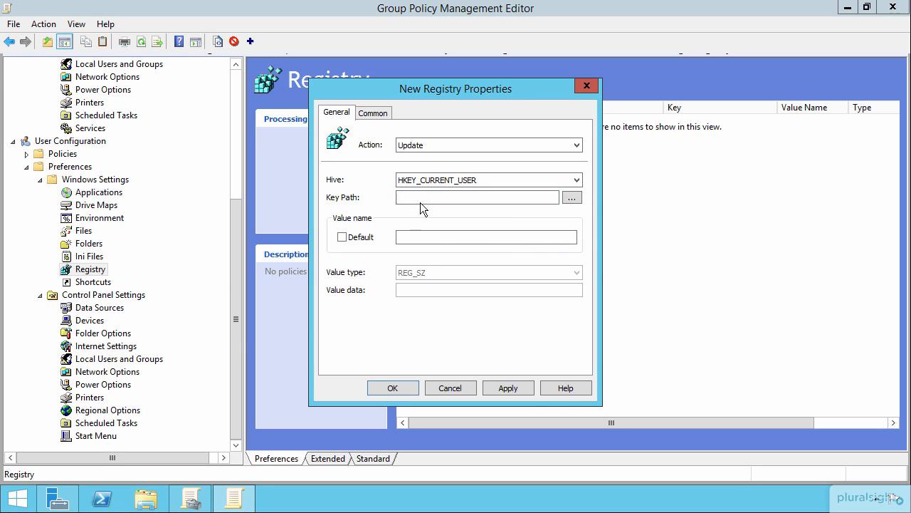
click(570, 197)
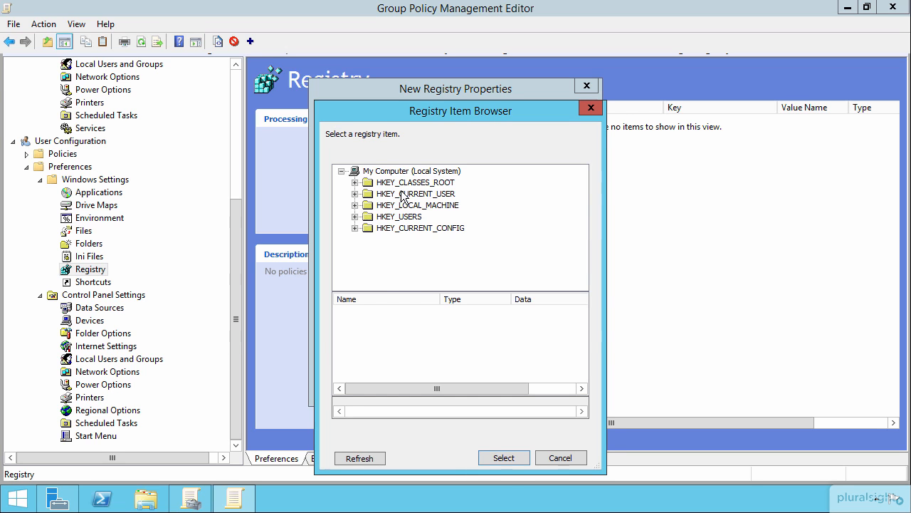
click(406, 194)
click(354, 194)
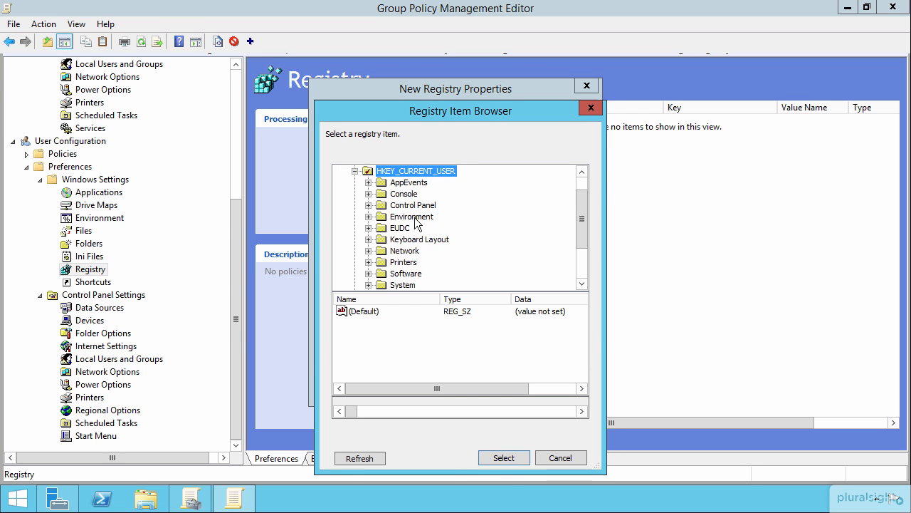
click(406, 274)
click(504, 458)
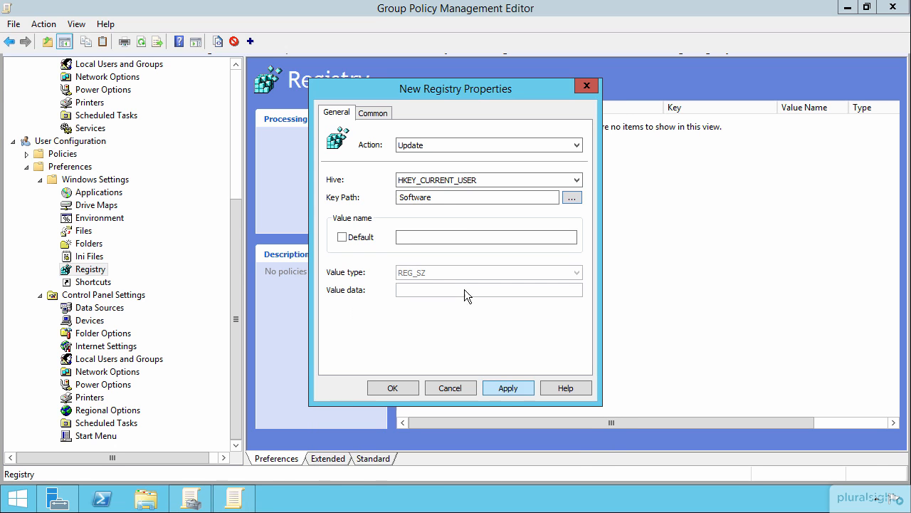
- Replace the registry item's key path with Software\Adobe\Acrobat Reader\11.0\Originals
click(449, 197)
drag(449, 197, 342, 200)
text(Software\Adobe\Acrobat Reader\11.0\Originals)
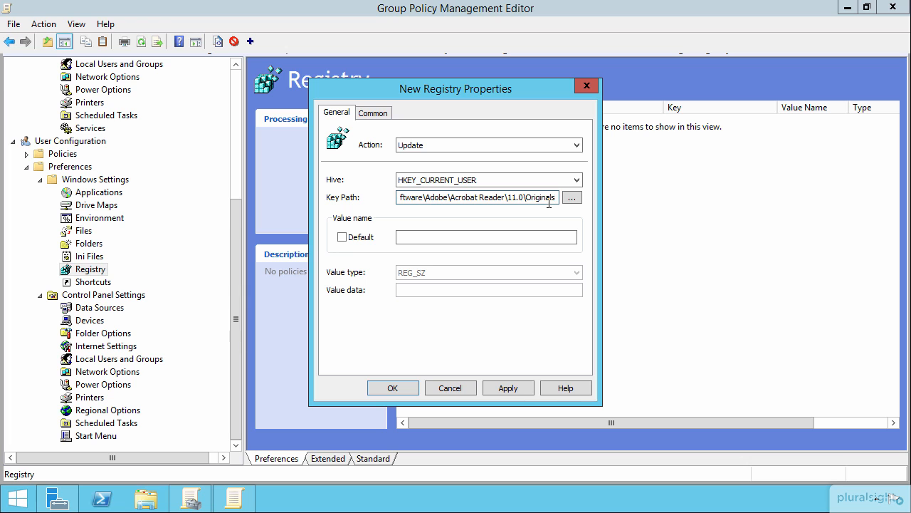
- Name the registry value bDisplayedSplash and set its value type to REG_DWORD
click(405, 238)
text(b)
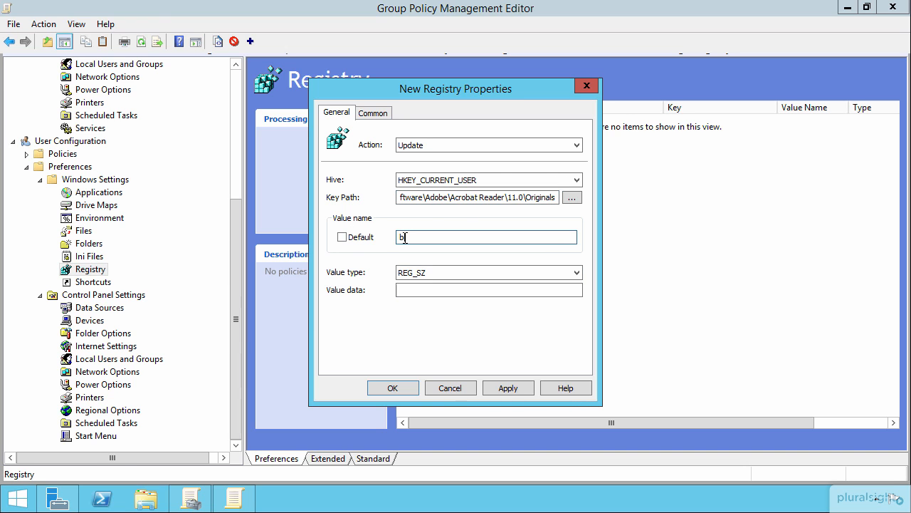
text(DisplayedSplash)
click(432, 273)
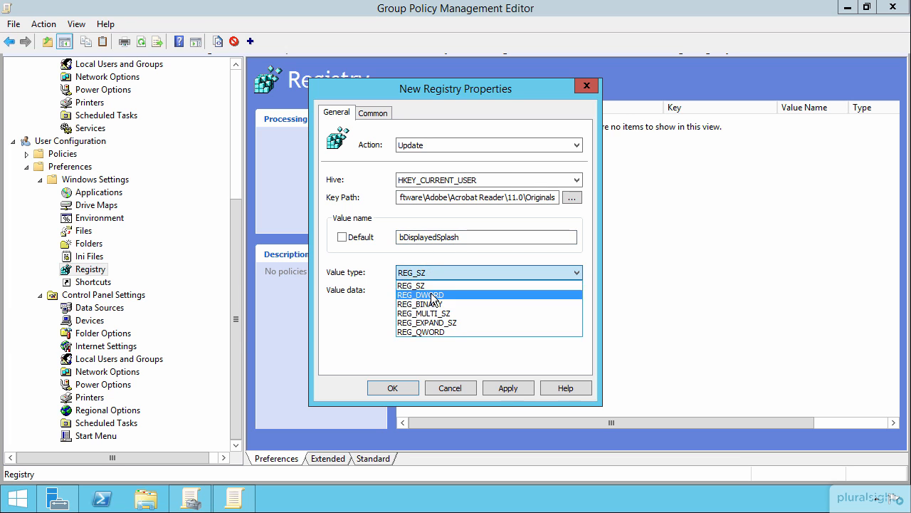
click(432, 294)
- Set the value data to 1 and save the new registry item
click(422, 289)
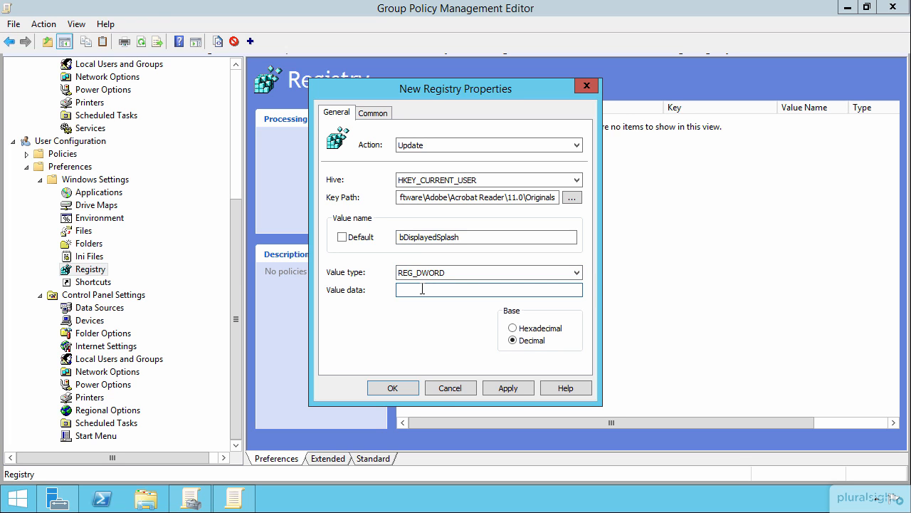
text(0)
key(BackSpace)
text(1)
click(385, 388)
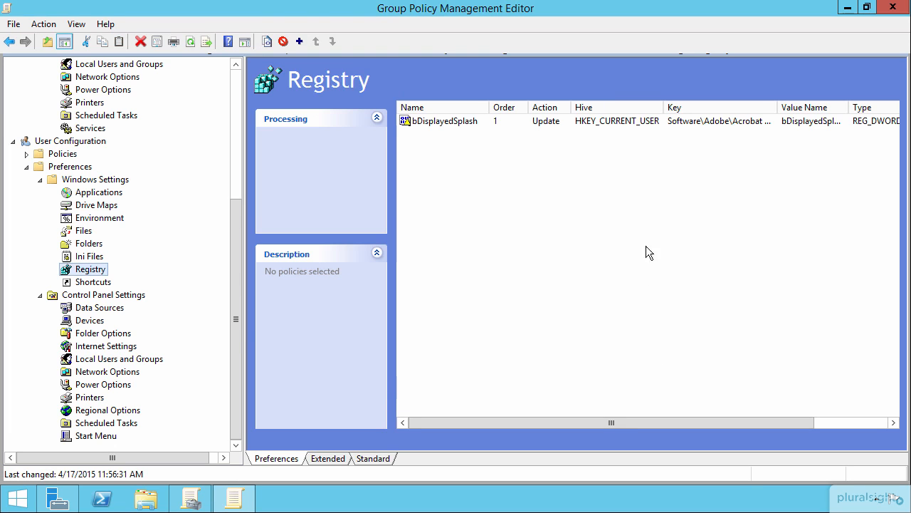